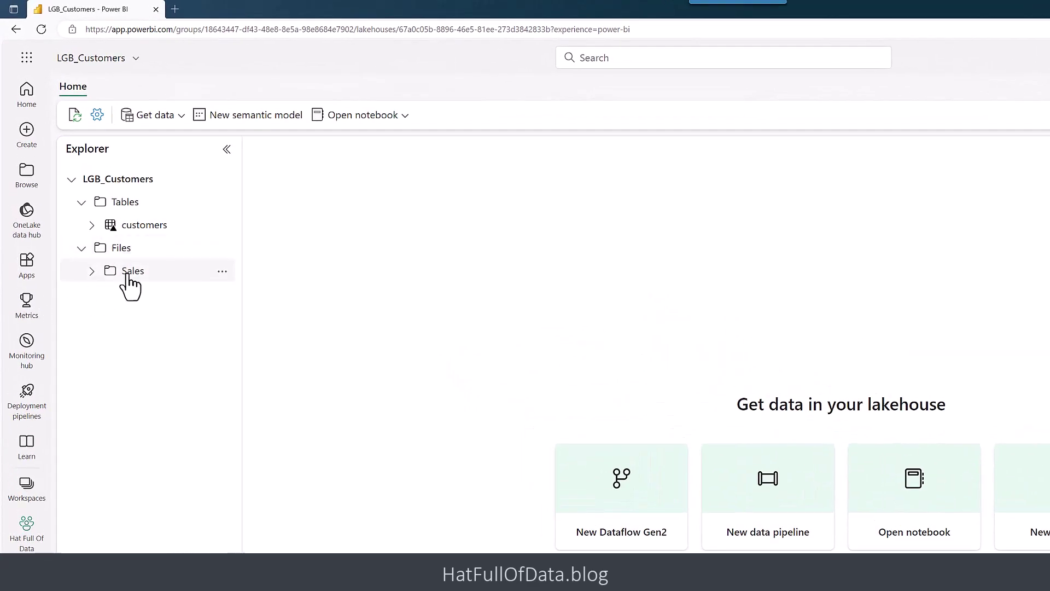
- Browse the five Orders CSVs in the LGB_Customers Sales folder and bring up the Get data options
left_click(128, 273)
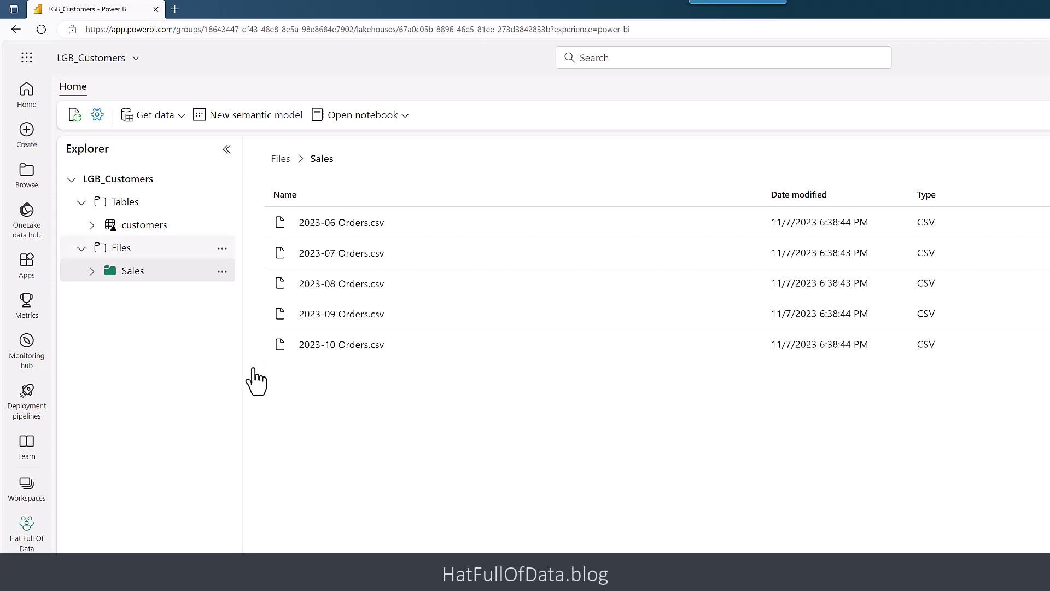
left_click(179, 116)
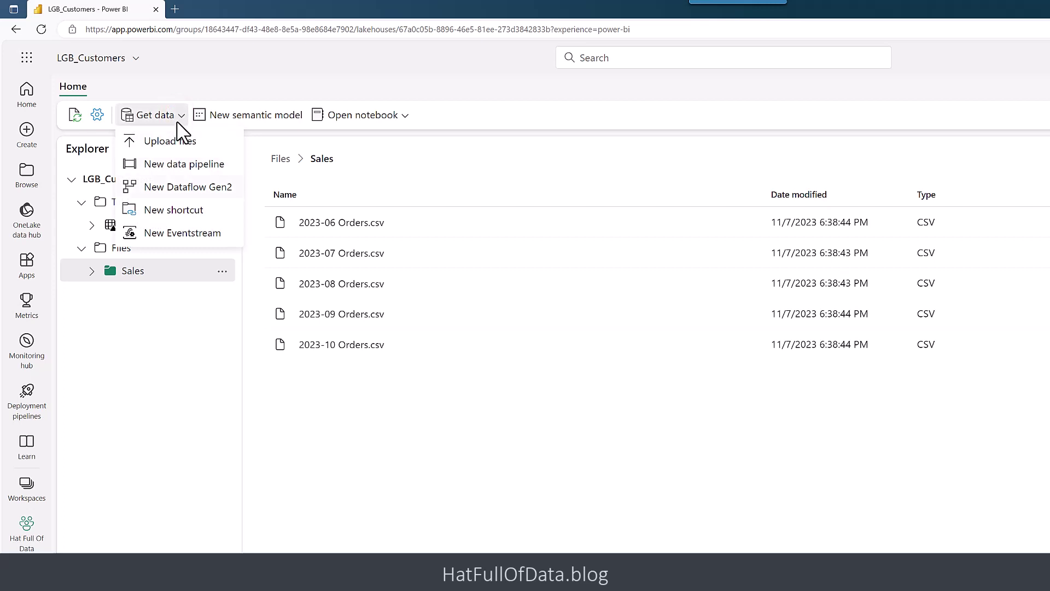
- Create a new Dataflow Gen2 and rename it from Dataflow 1 to LGB_Load_Sales
left_click(181, 189)
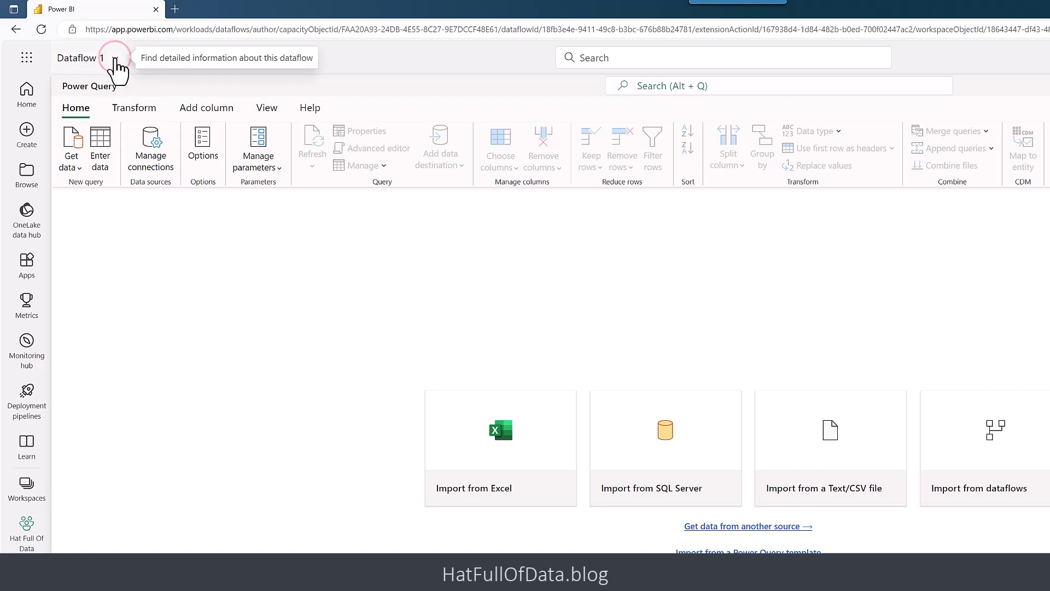
left_click(115, 58)
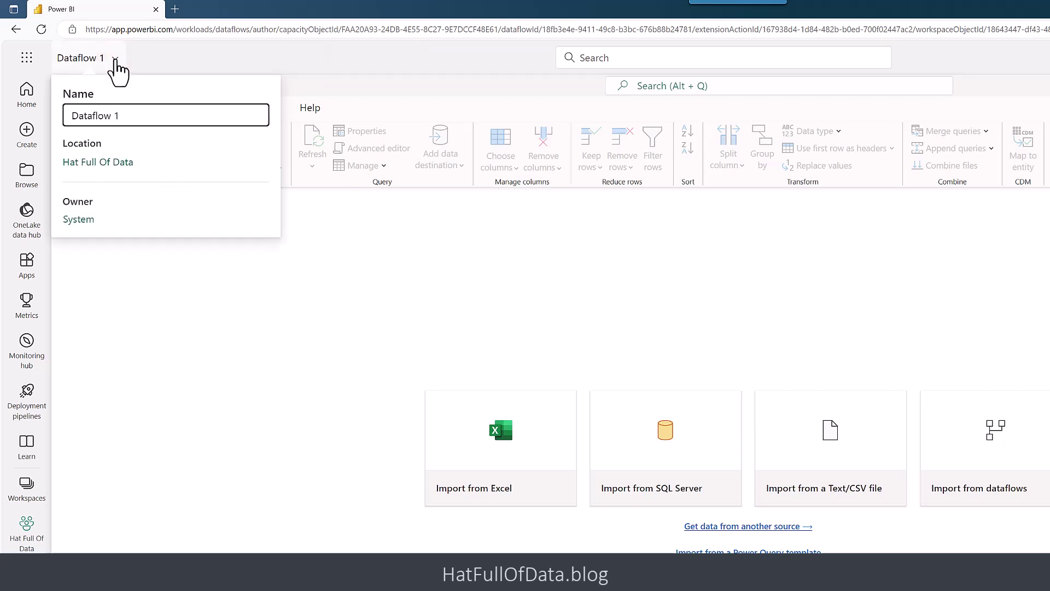
left_click(127, 117)
left_click_drag(89, 123, 65, 120)
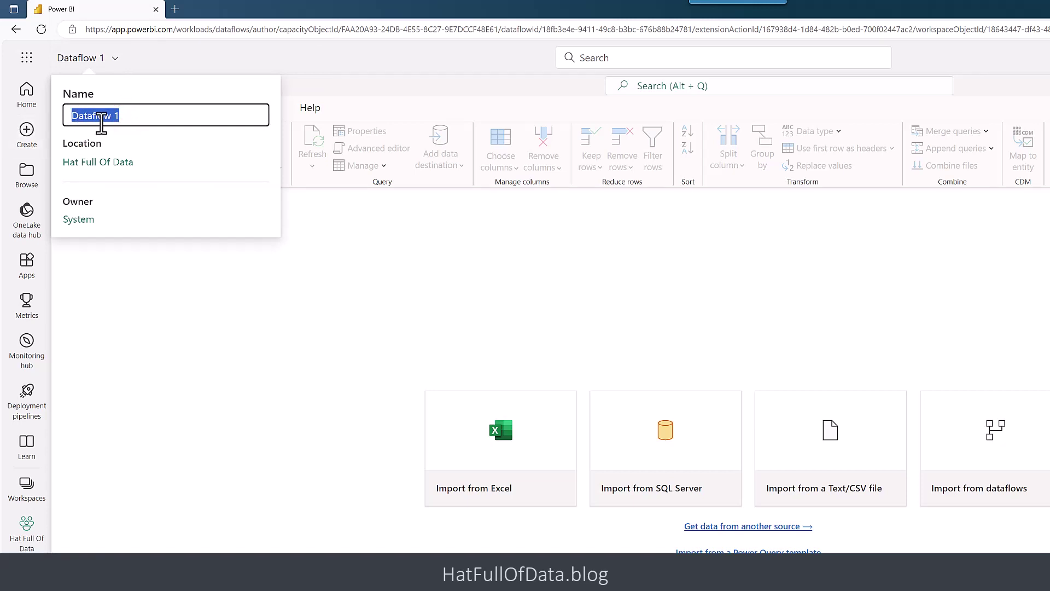
key("BackSpace")
type("LG")
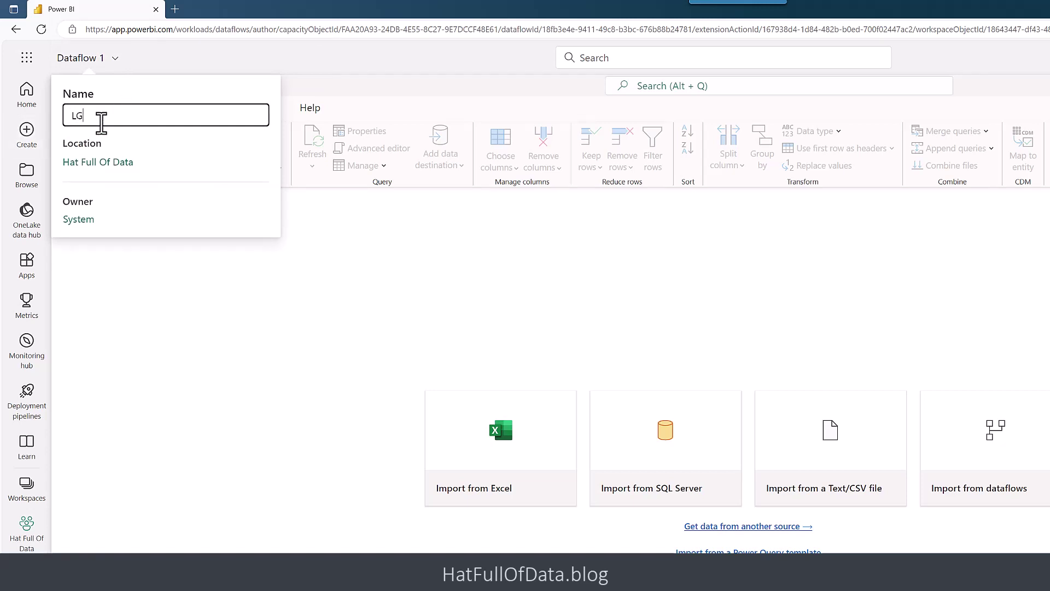
type("B_Load_Sales")
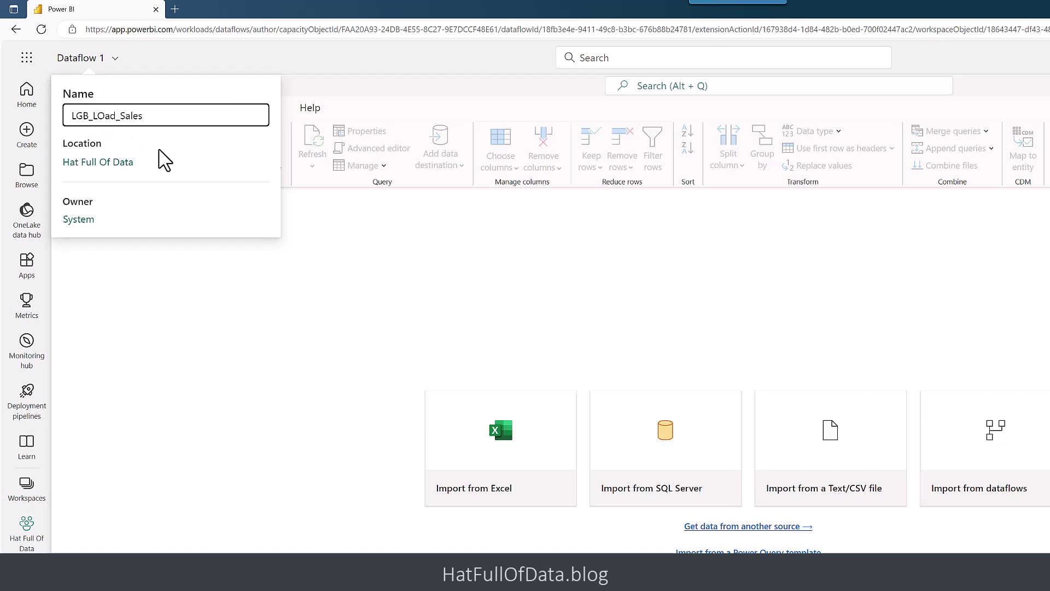
key("Left")
key("Left")
key("Left")
key("Left")
key("Left")
key("Left")
key("Left")
key("BackSpace")
type("o")
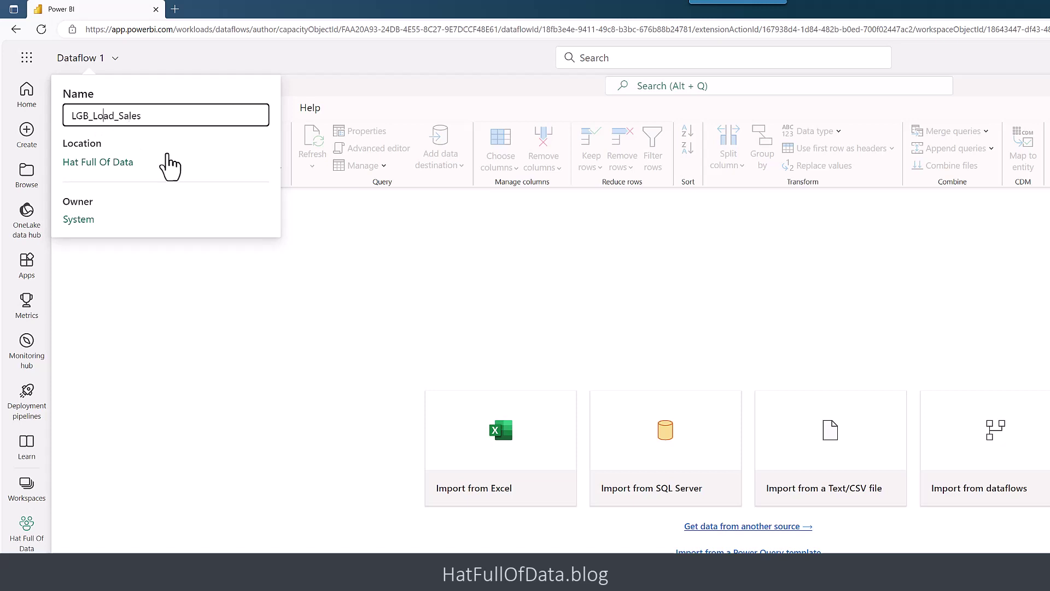
left_click(170, 293)
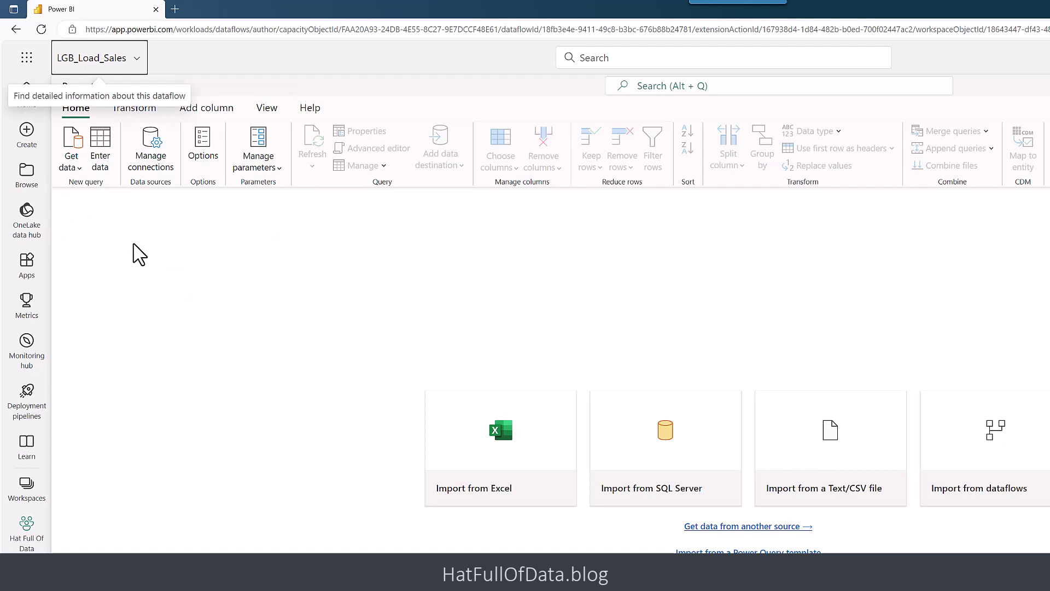
- Connect to the LGB_Customers lakehouse and select its Files > Sales folder as the source
left_click(75, 166)
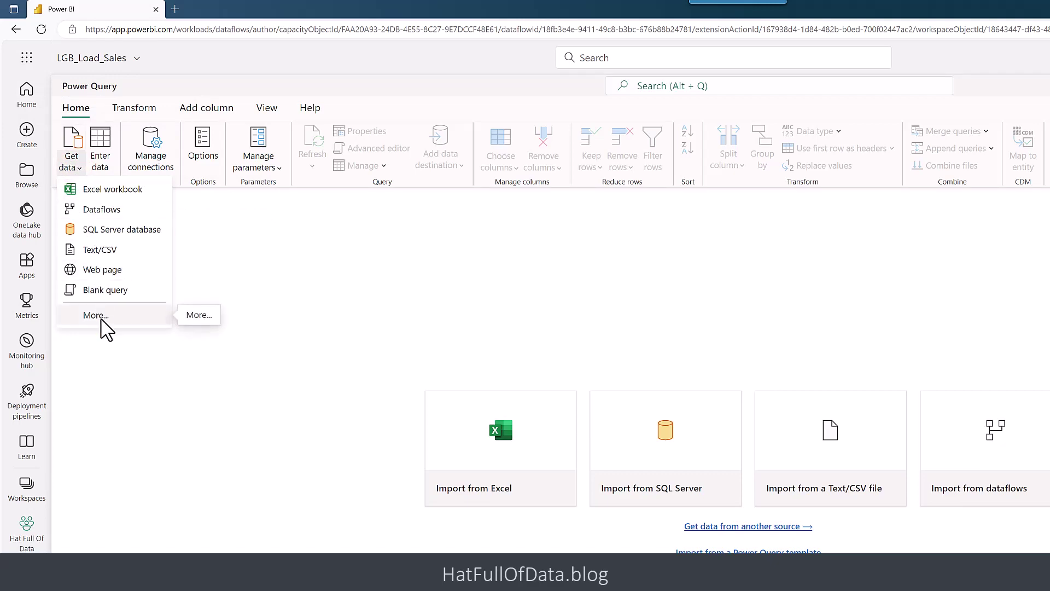
left_click(97, 317)
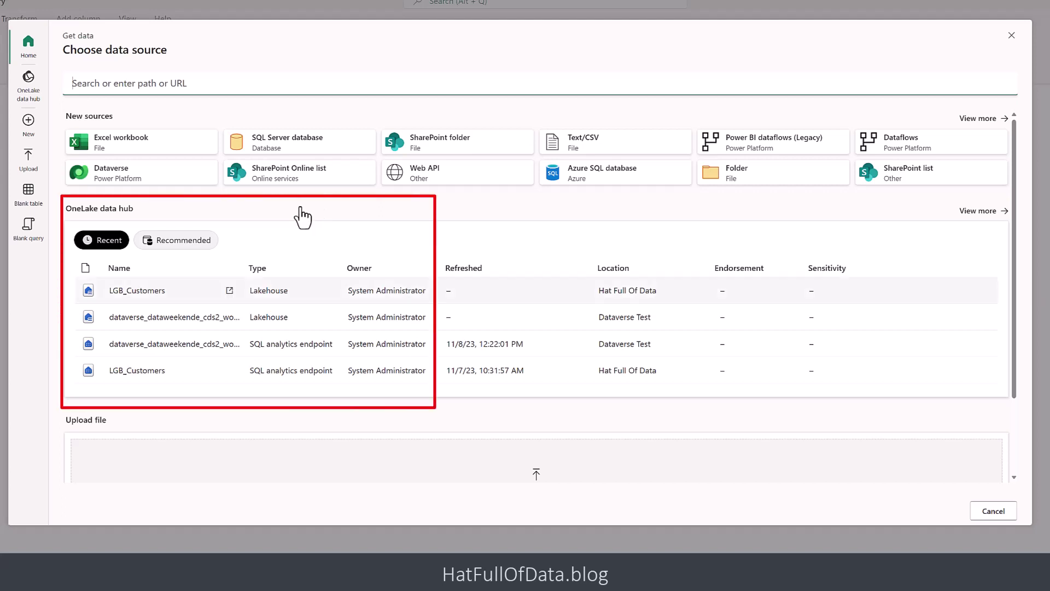
left_click(184, 296)
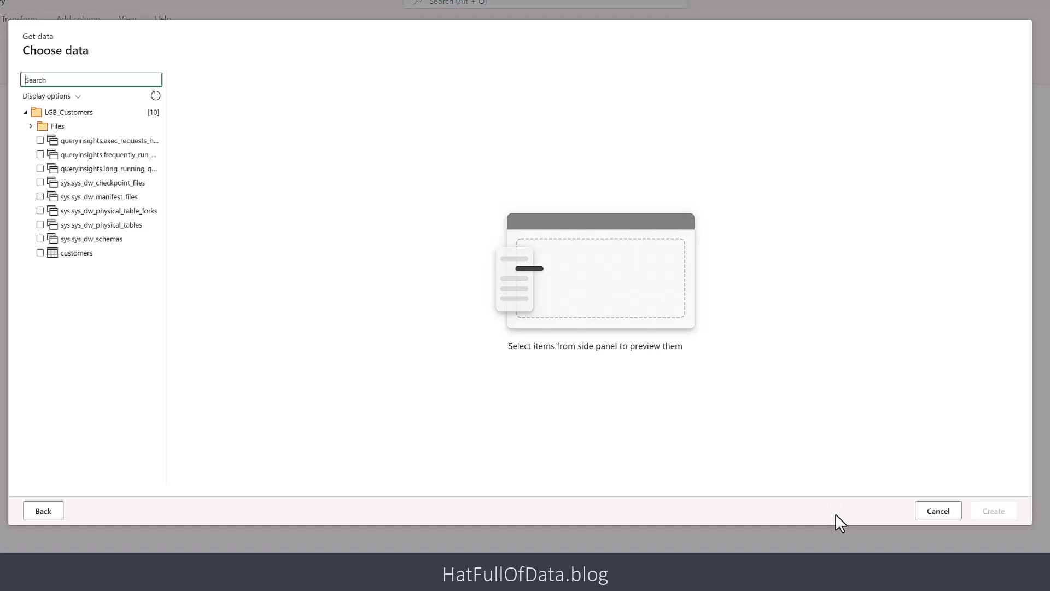
left_click(30, 126)
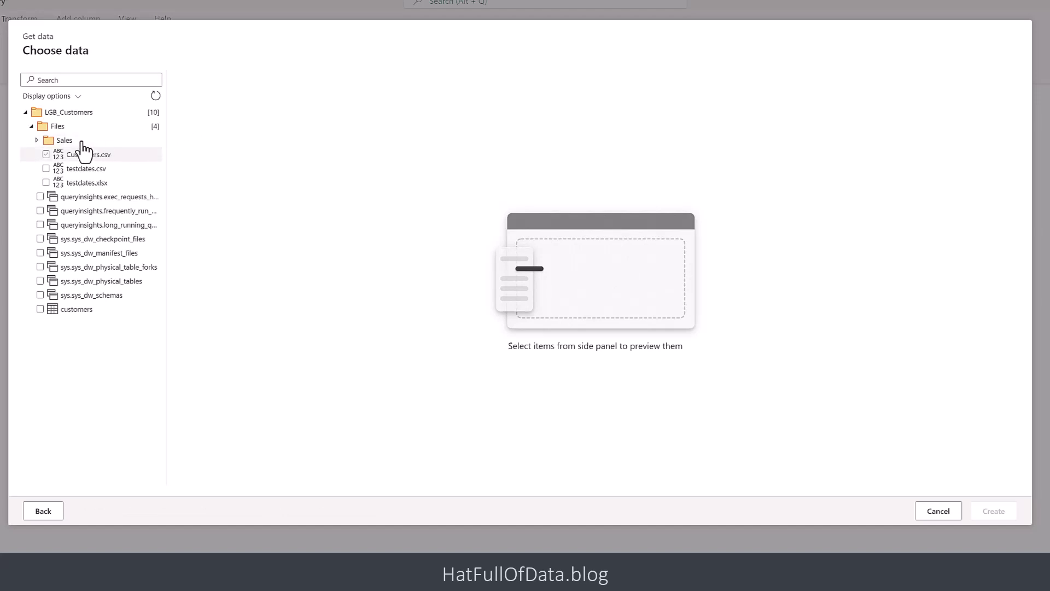
left_click(82, 141)
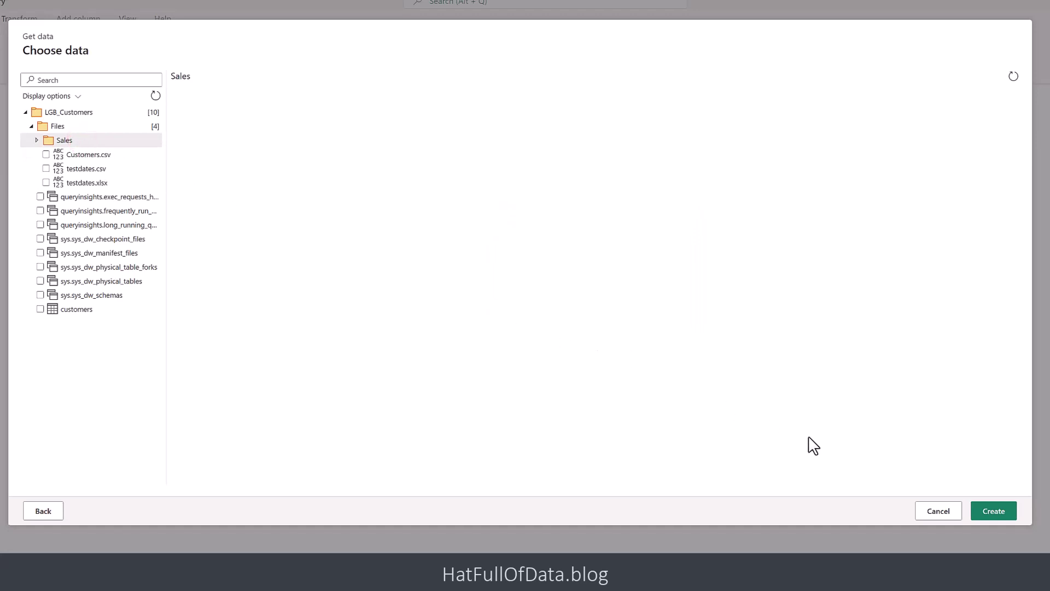
- Create the Sales query from the five Orders files, set Content to Binary, and start combining
left_click(997, 514)
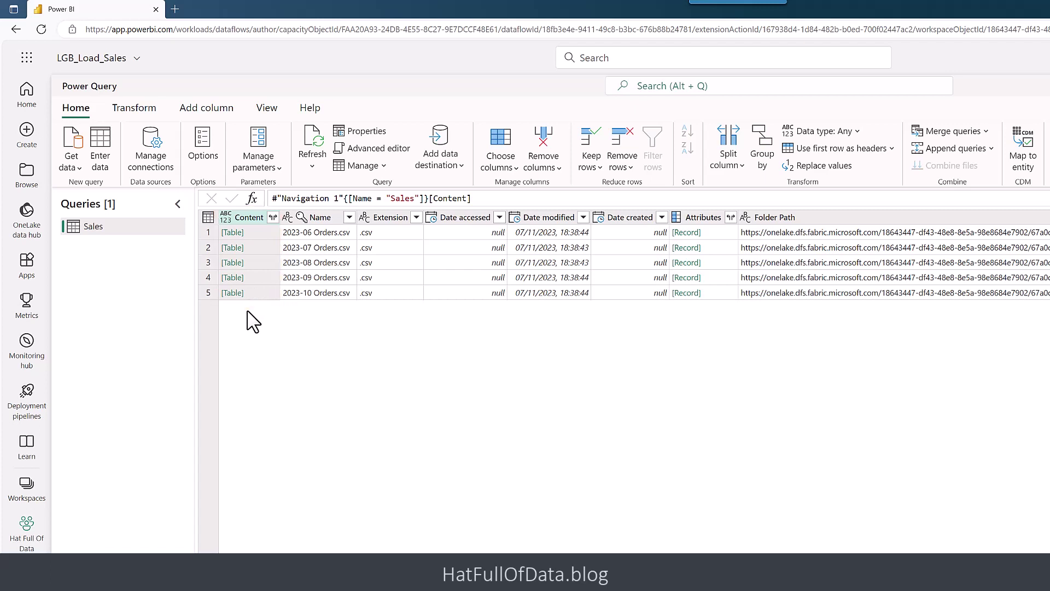
left_click(226, 219)
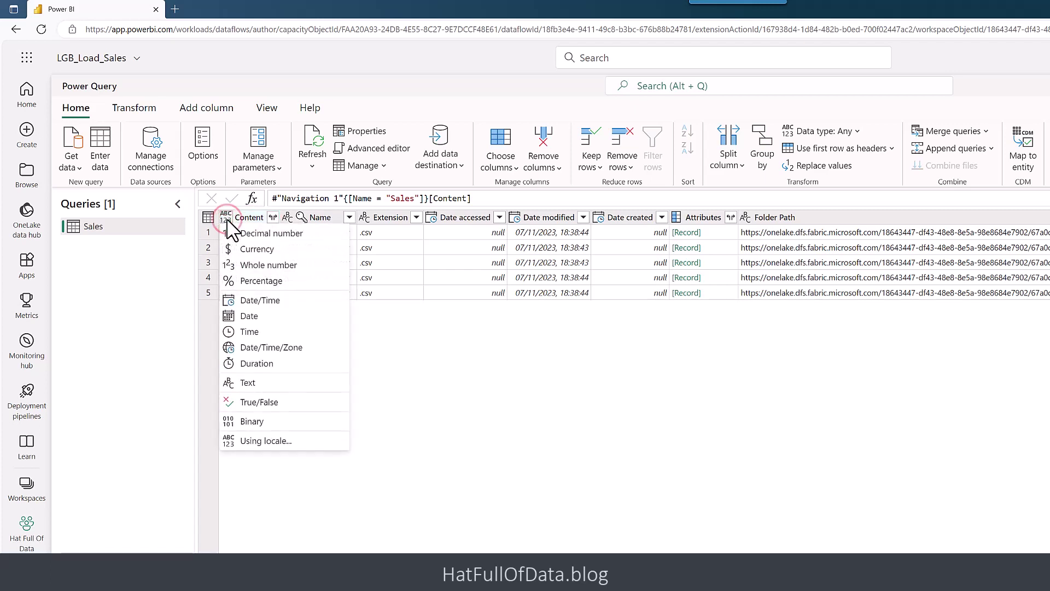
left_click(260, 426)
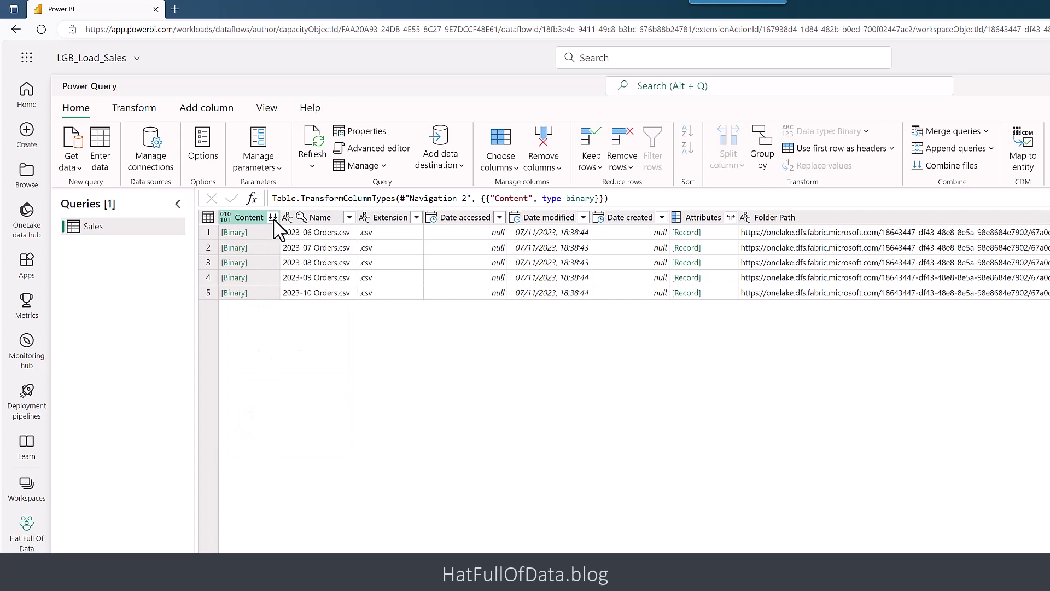
left_click(272, 218)
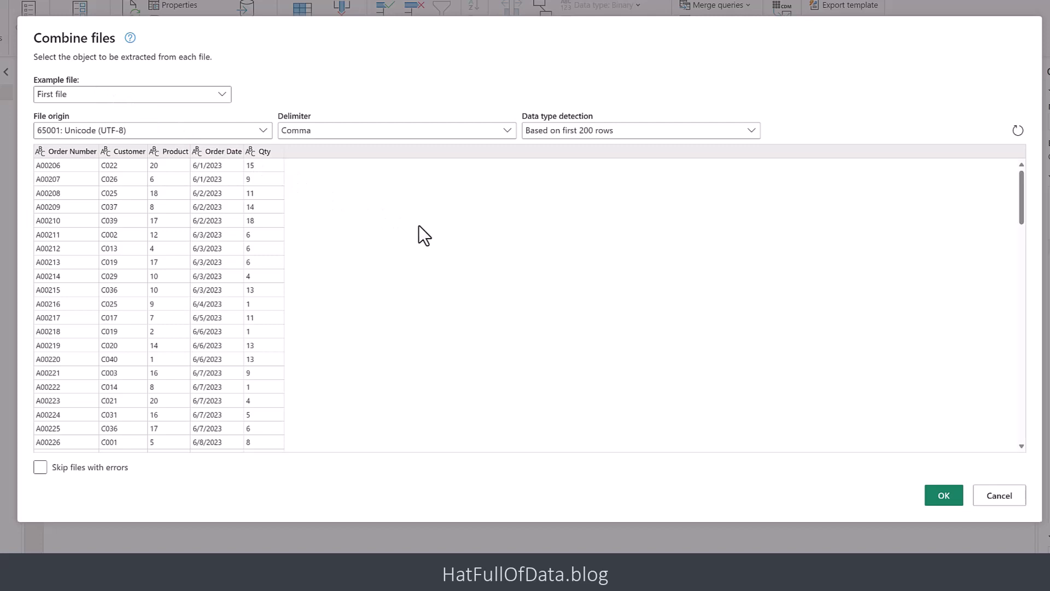
- Combine the Orders files using the first file as the example
left_click(943, 495)
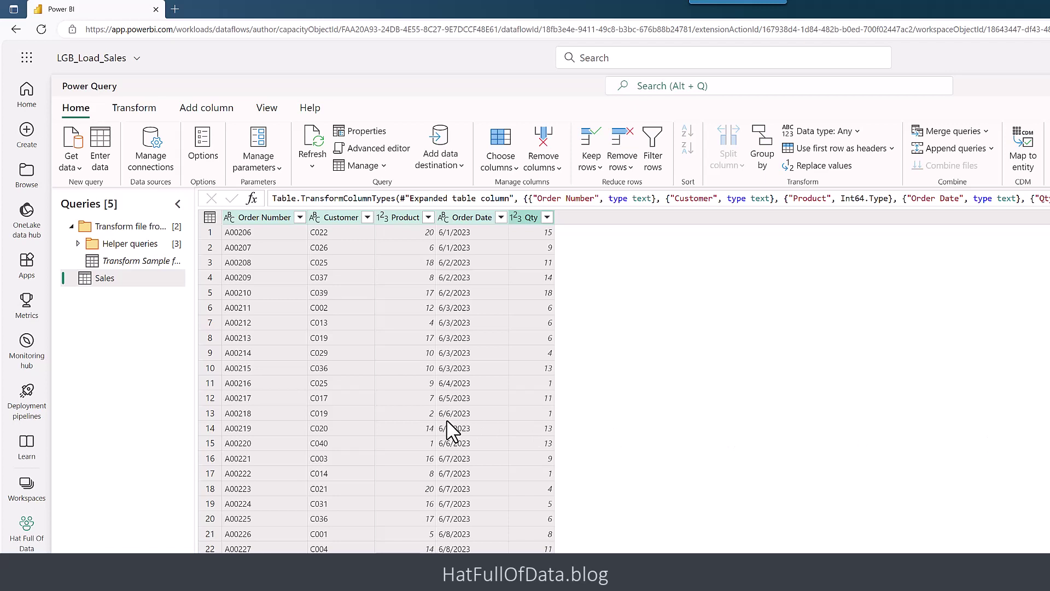
scroll(452, 429, "down", 10)
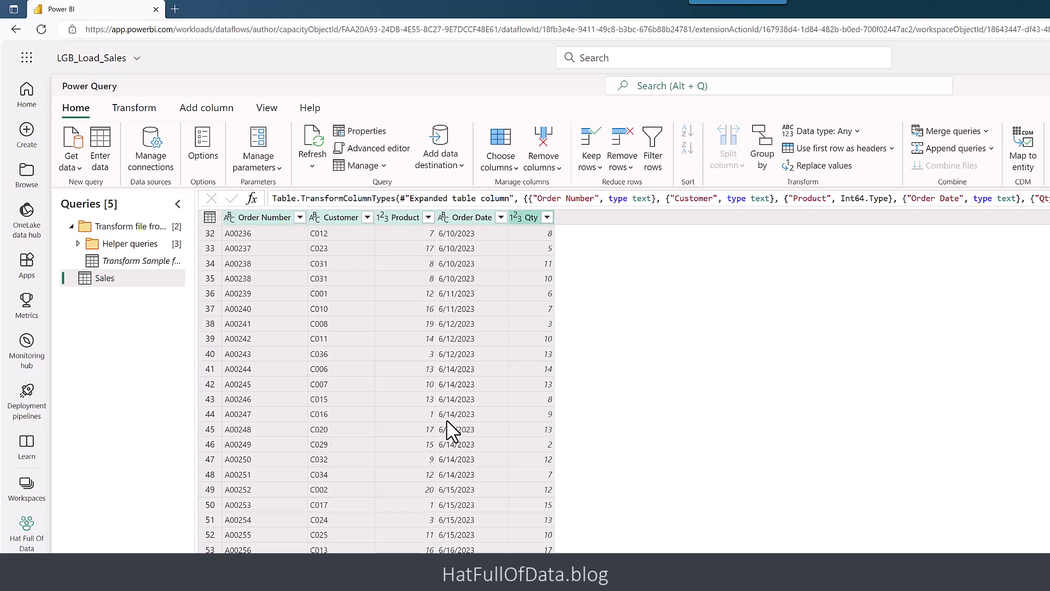
scroll(452, 430, "up", 10)
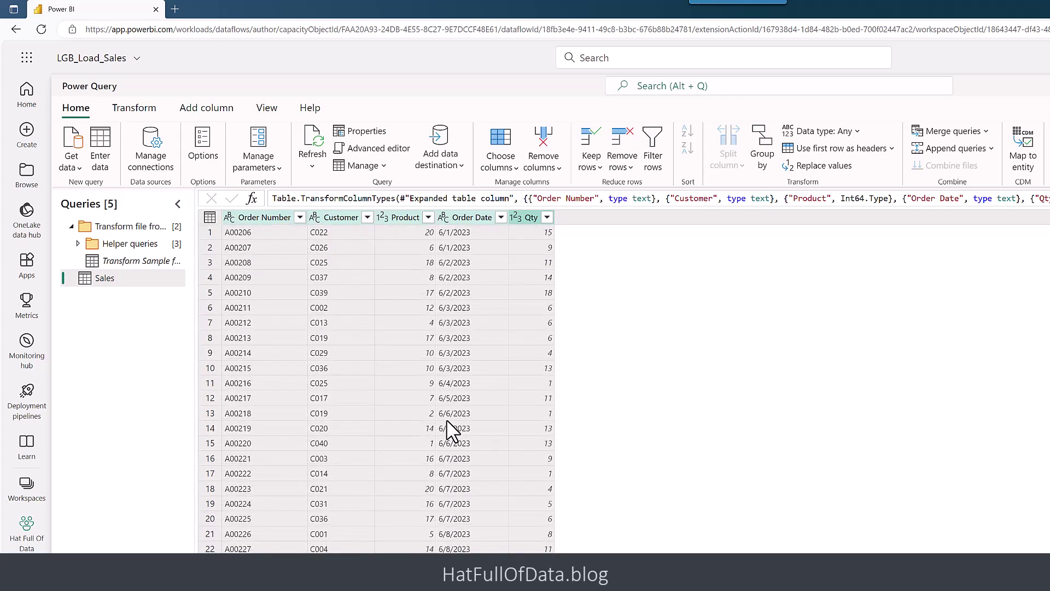
- Change Order Date to the Date type using the English (United States) locale
left_click(444, 219)
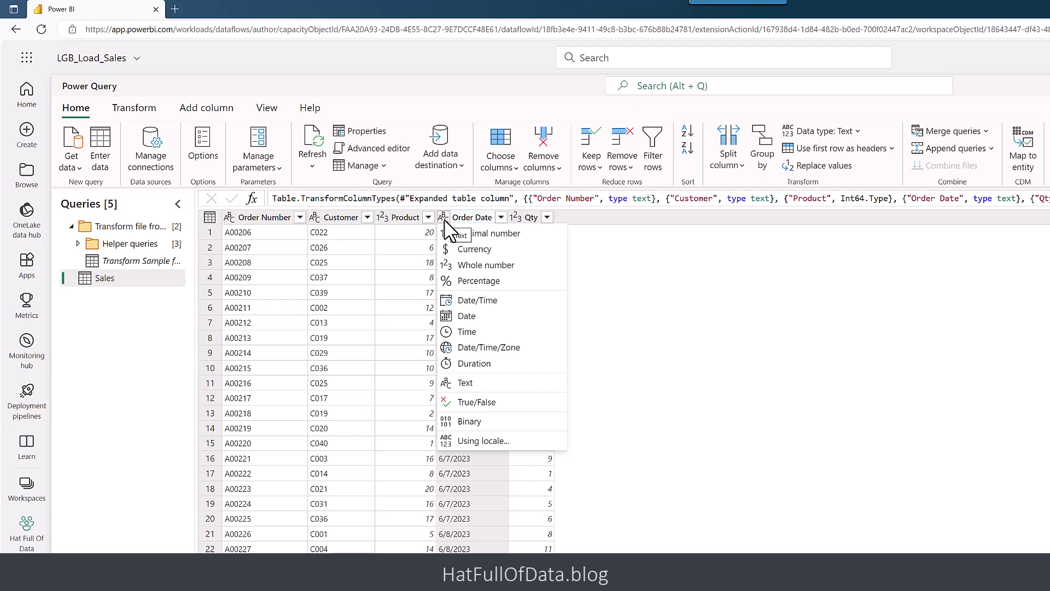
left_click(468, 442)
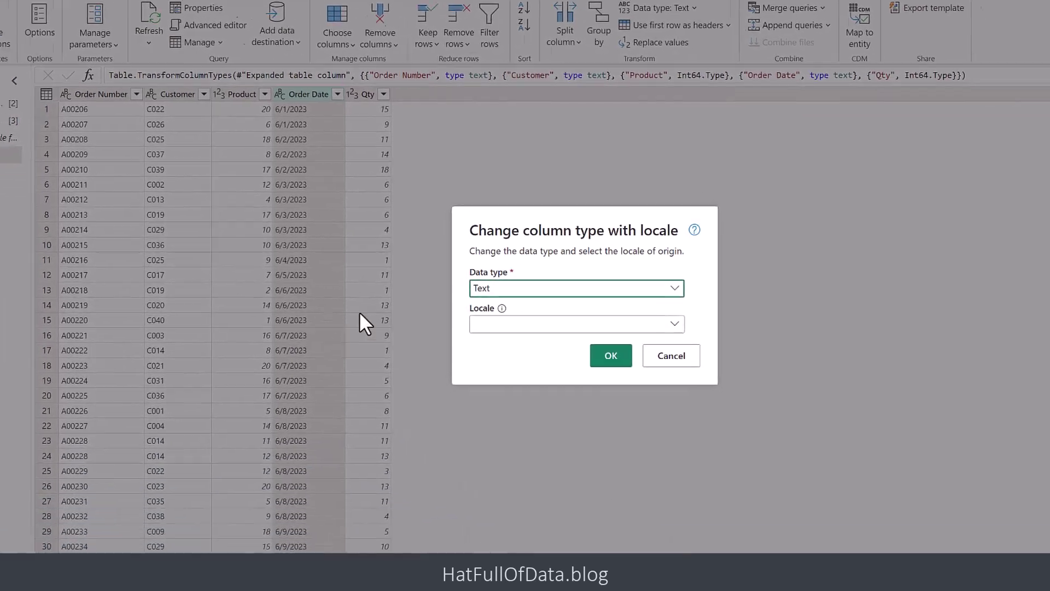
left_click(477, 257)
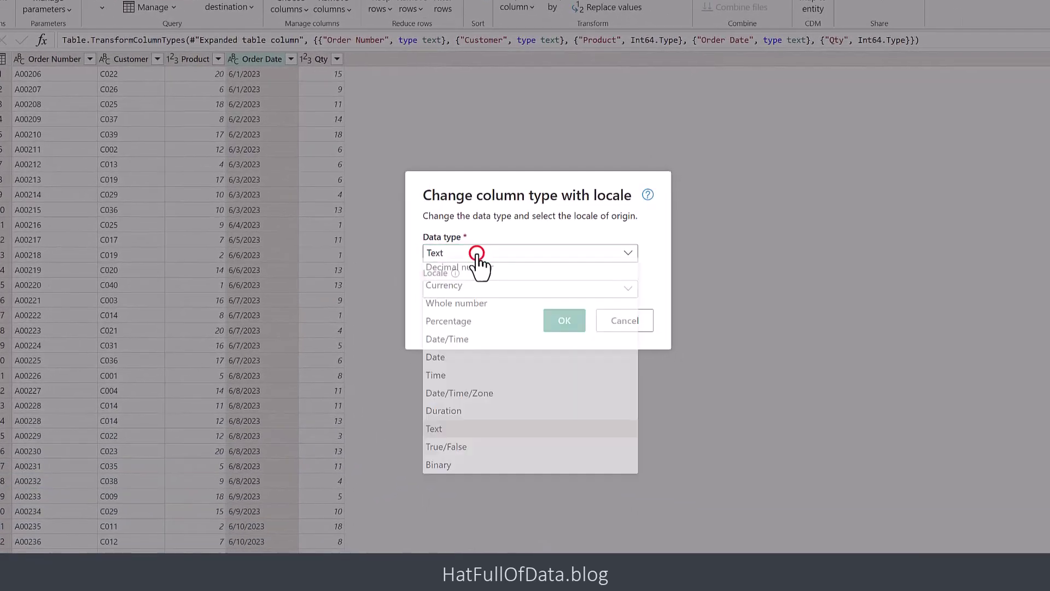
left_click(447, 362)
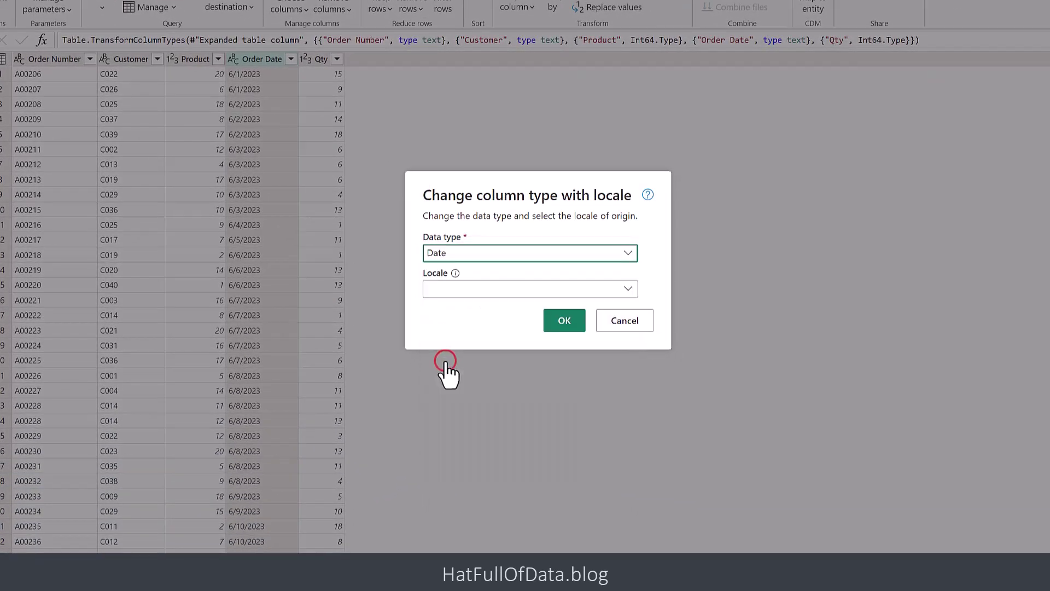
left_click(446, 289)
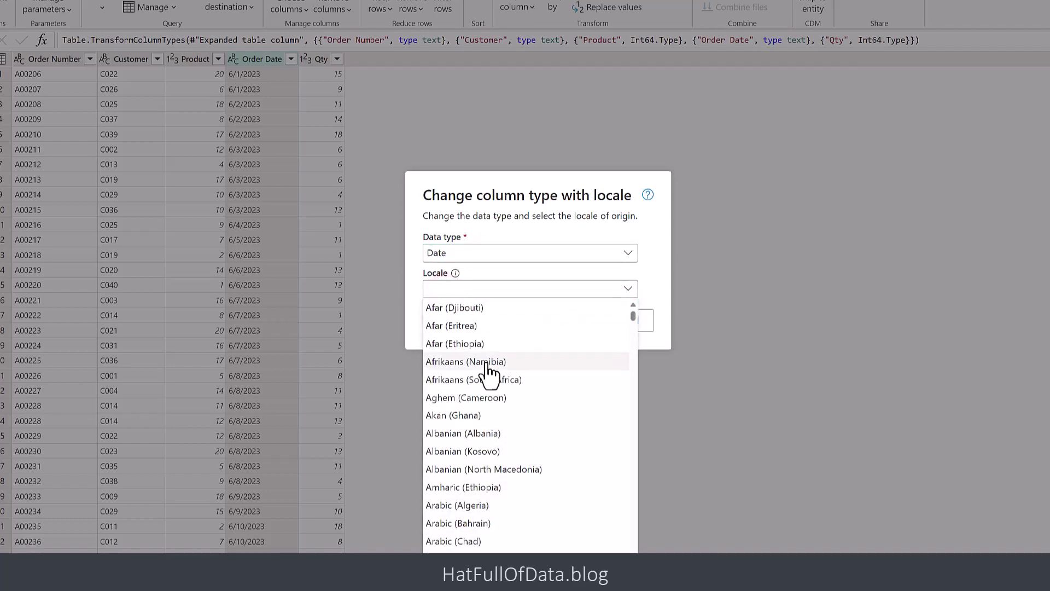
scroll(487, 368, "down", 10)
scroll(489, 372, "down", 15)
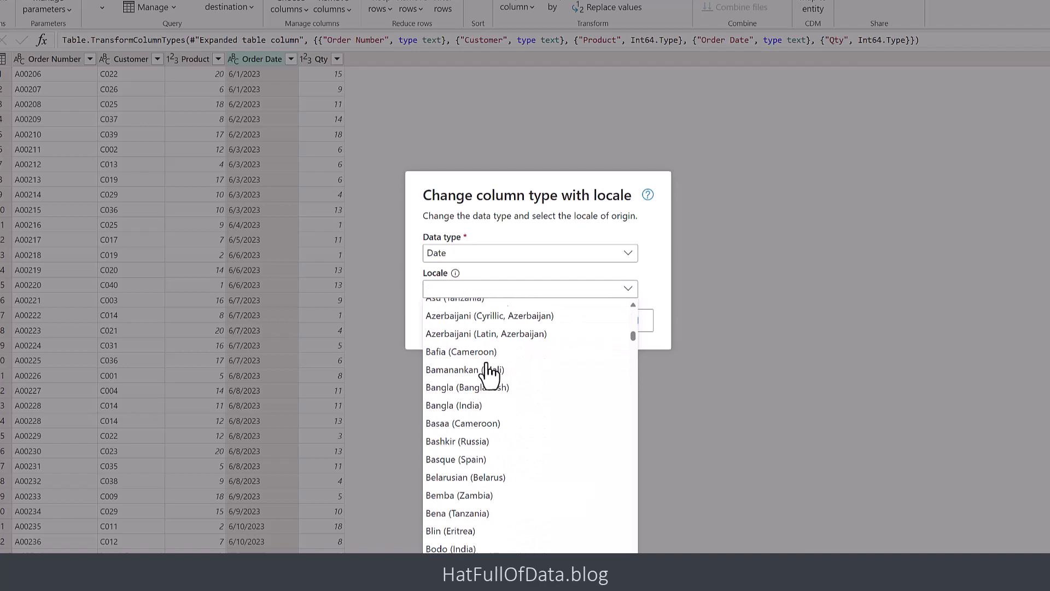
scroll(489, 374, "down", 15)
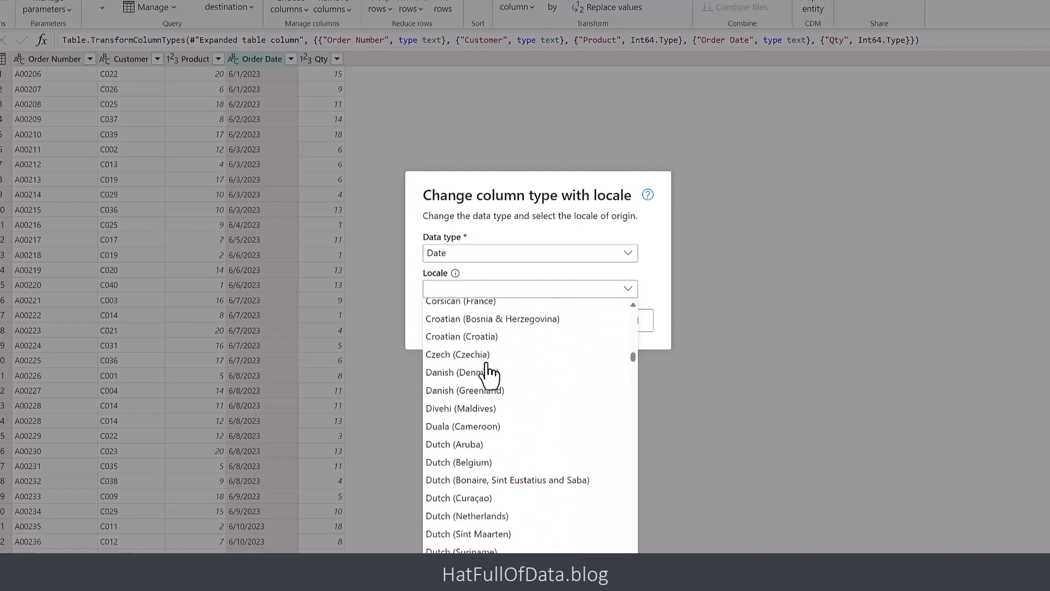
scroll(488, 374, "down", 10)
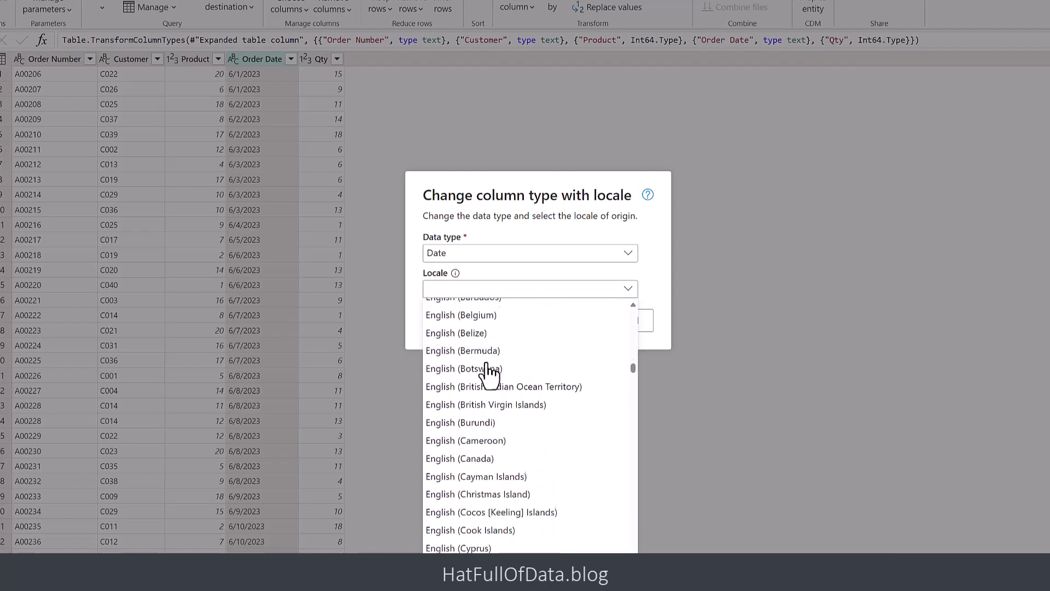
scroll(489, 373, "down", 8)
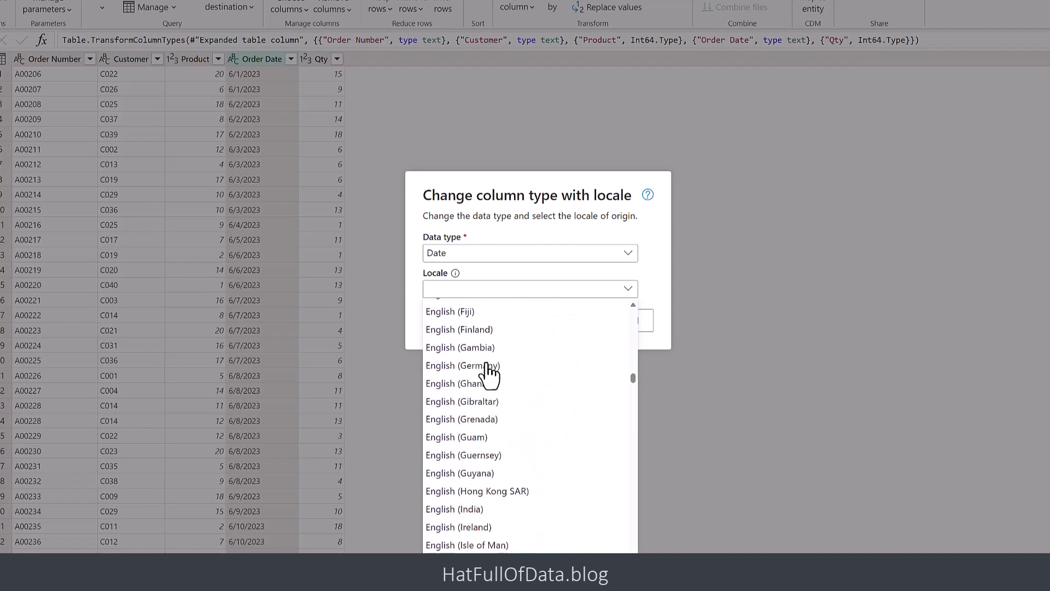
scroll(489, 374, "down", 9)
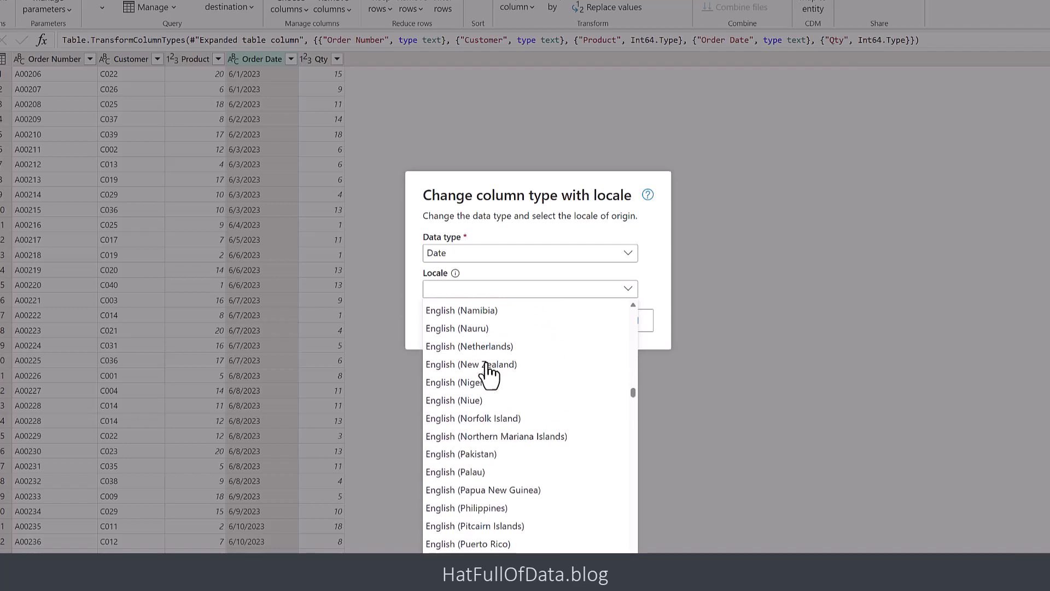
scroll(489, 374, "down", 8)
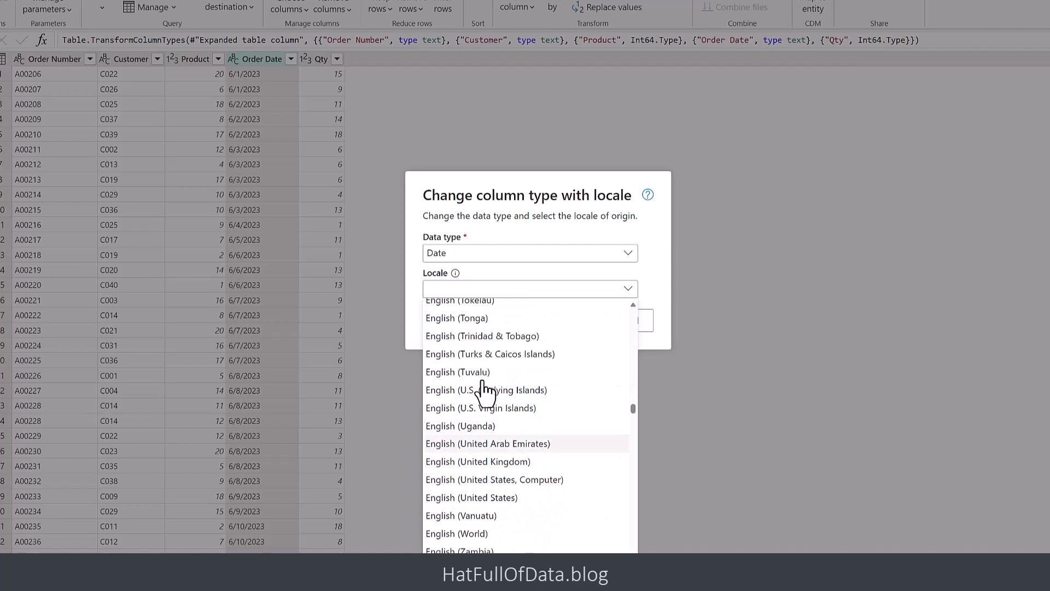
left_click(454, 500)
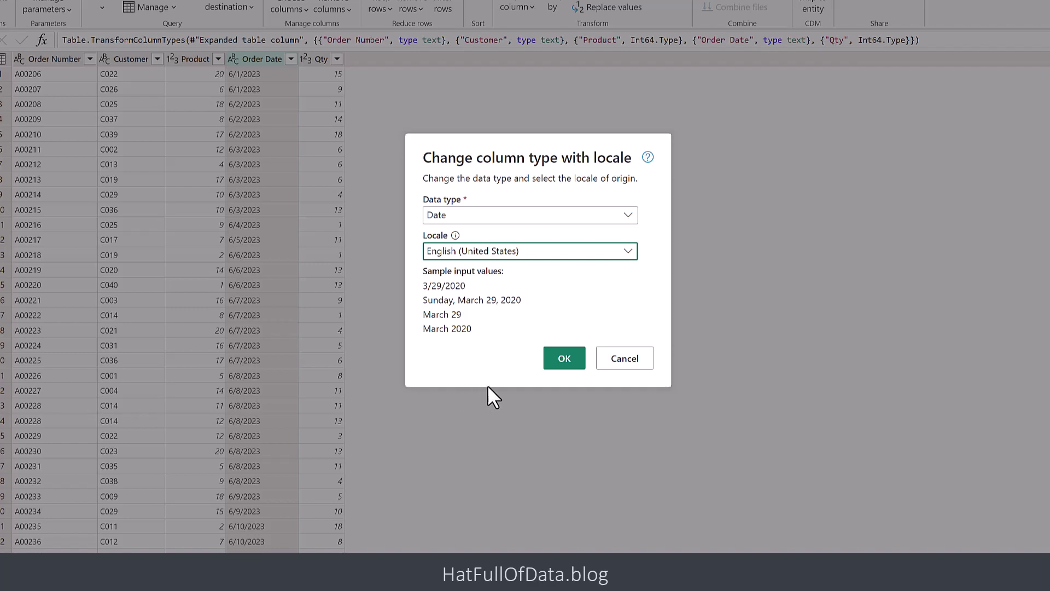
left_click(566, 361)
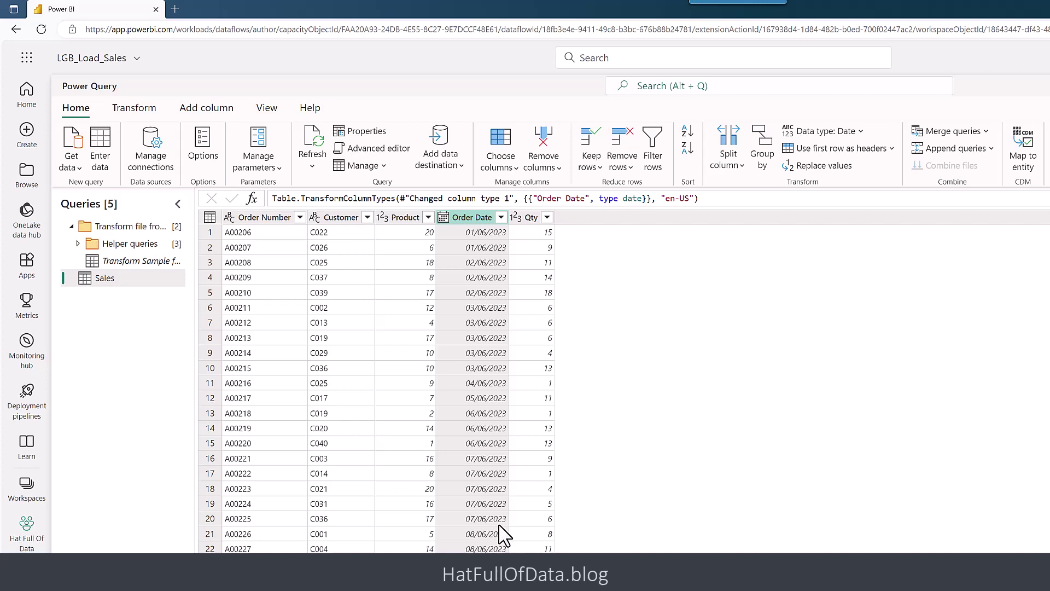
scroll(502, 535, "down", 15)
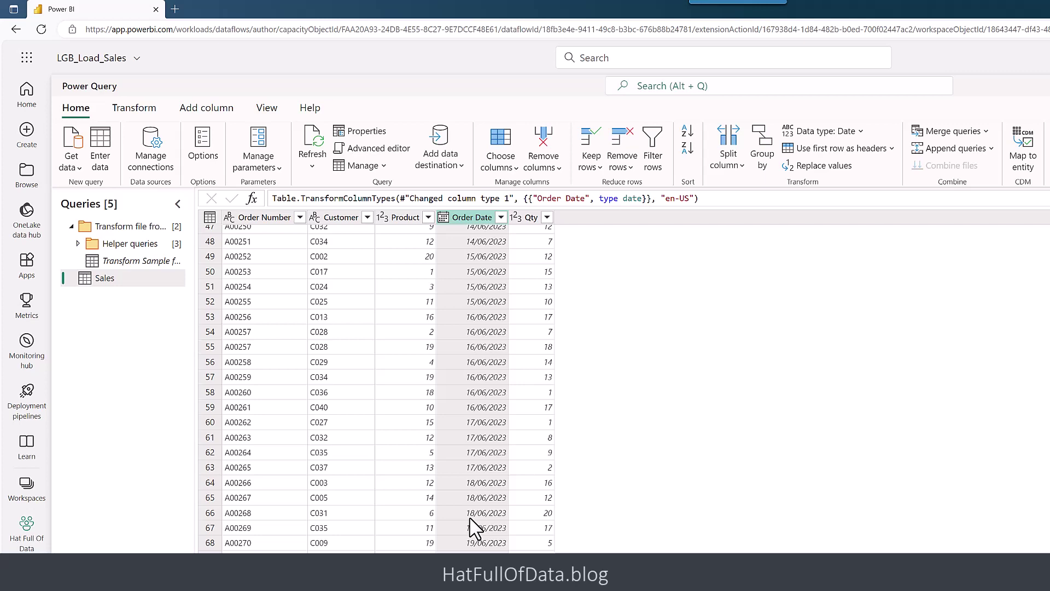
scroll(474, 528, "up", 15)
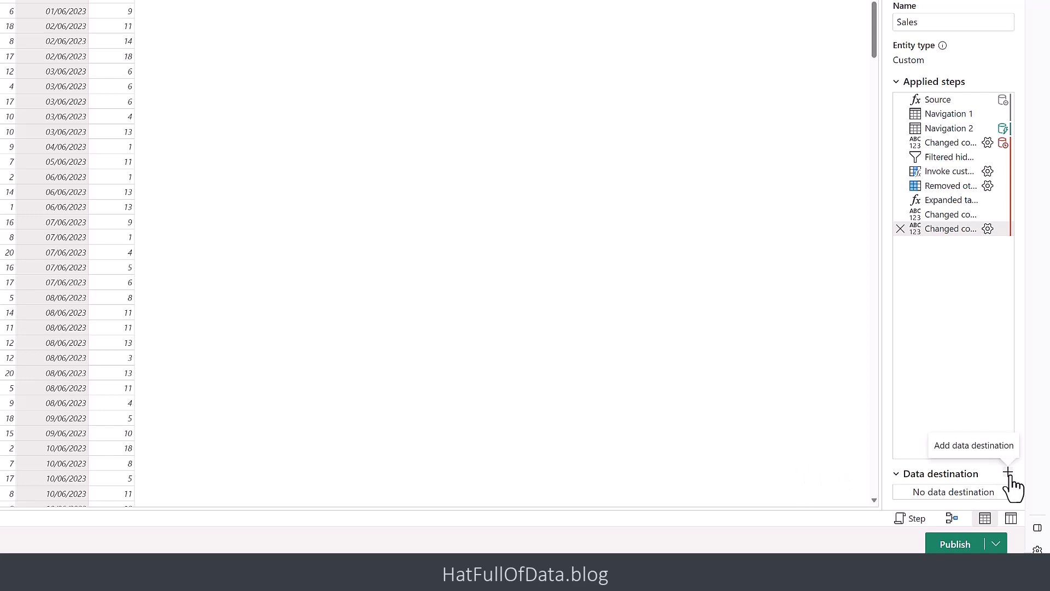
- Add a Lakehouse as the Sales query's data destination
left_click(1008, 473)
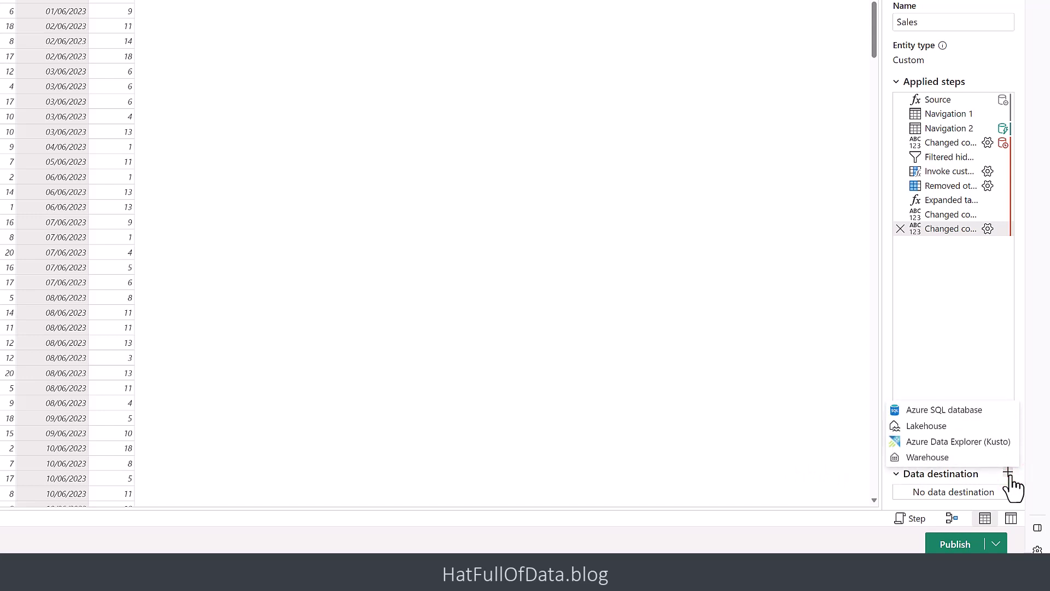
left_click(948, 428)
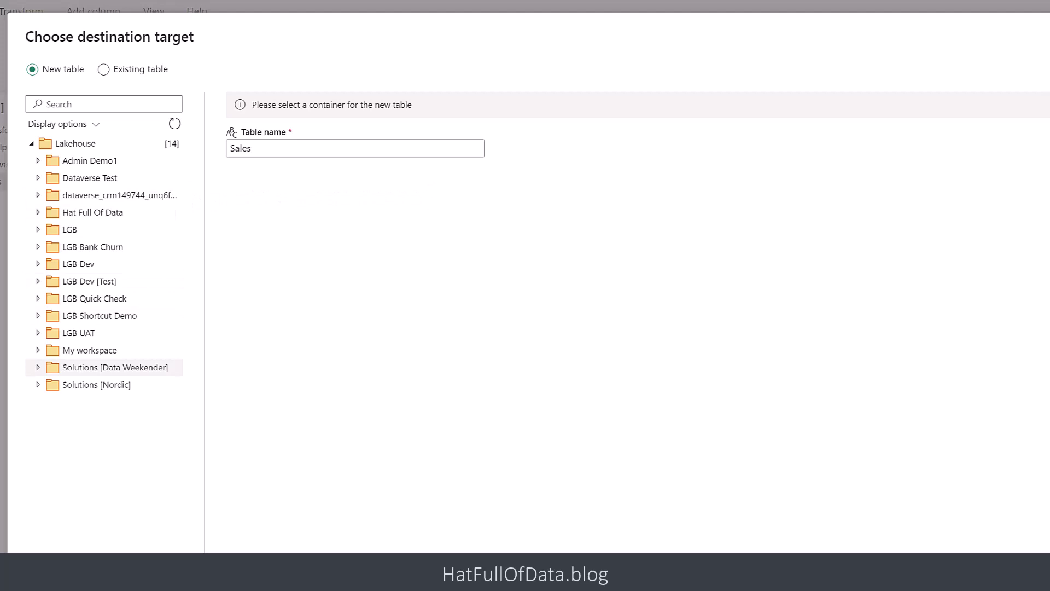
- Target a new Sales table in LGB_Customers under the Hat Full Of Data workspace
left_click(38, 212)
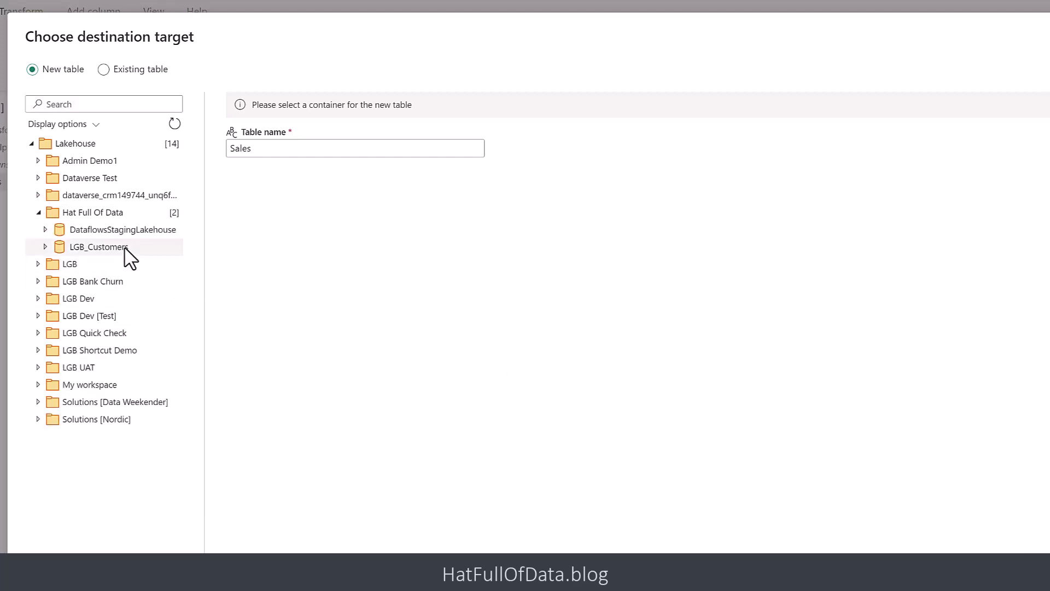
left_click(125, 248)
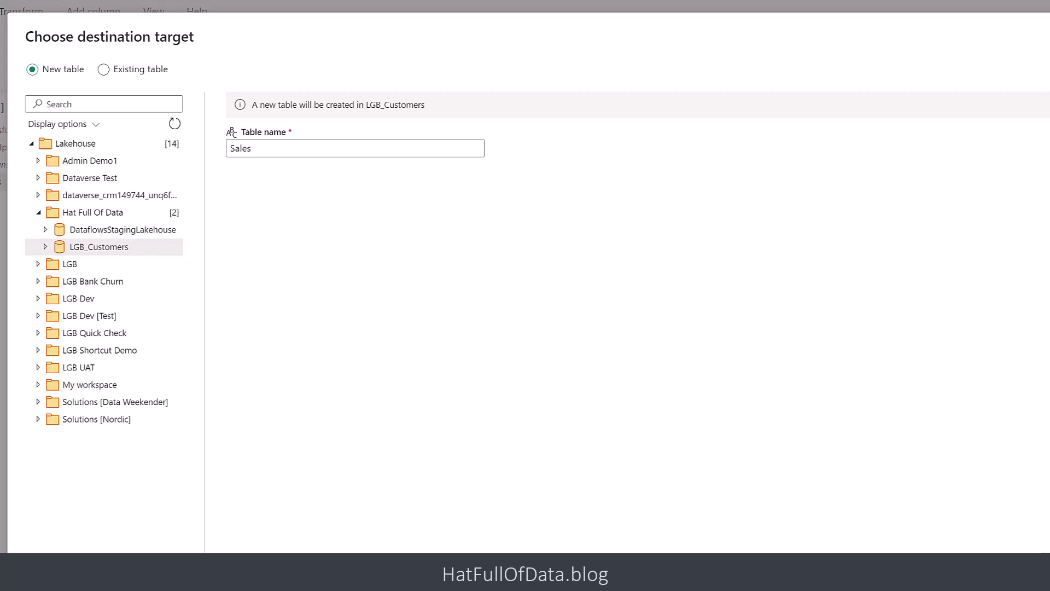
left_click(1045, 550)
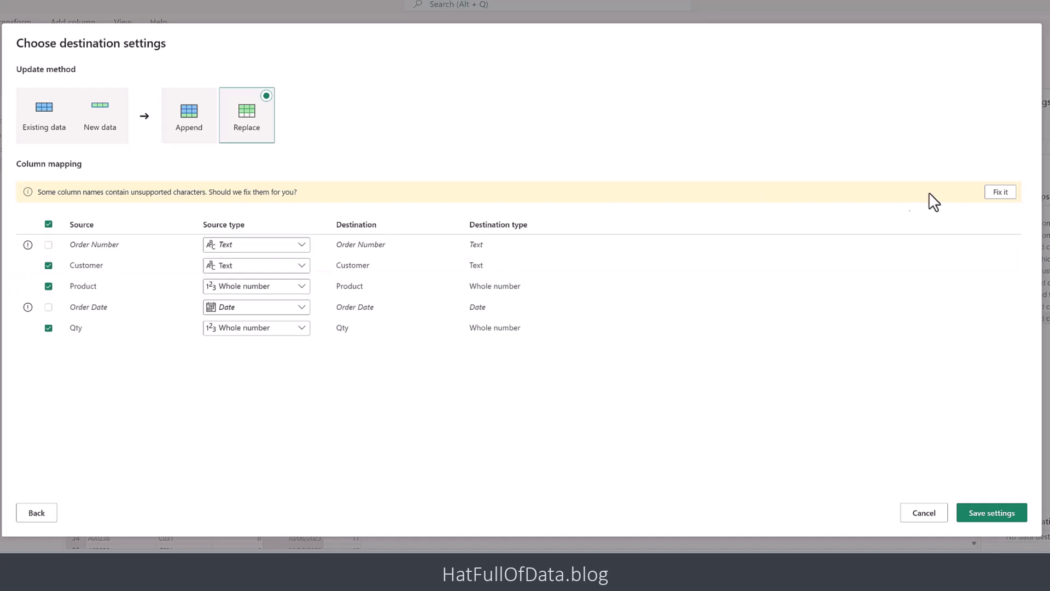
- Fix the column names to Order_Number and Order_Date and save the Replace destination settings
left_click(999, 192)
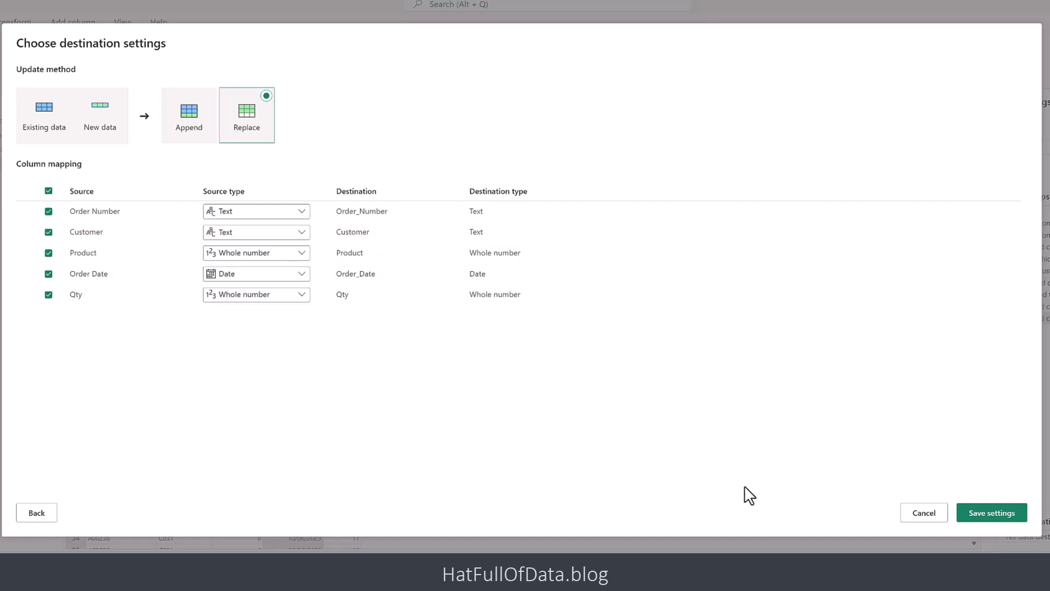
left_click(993, 514)
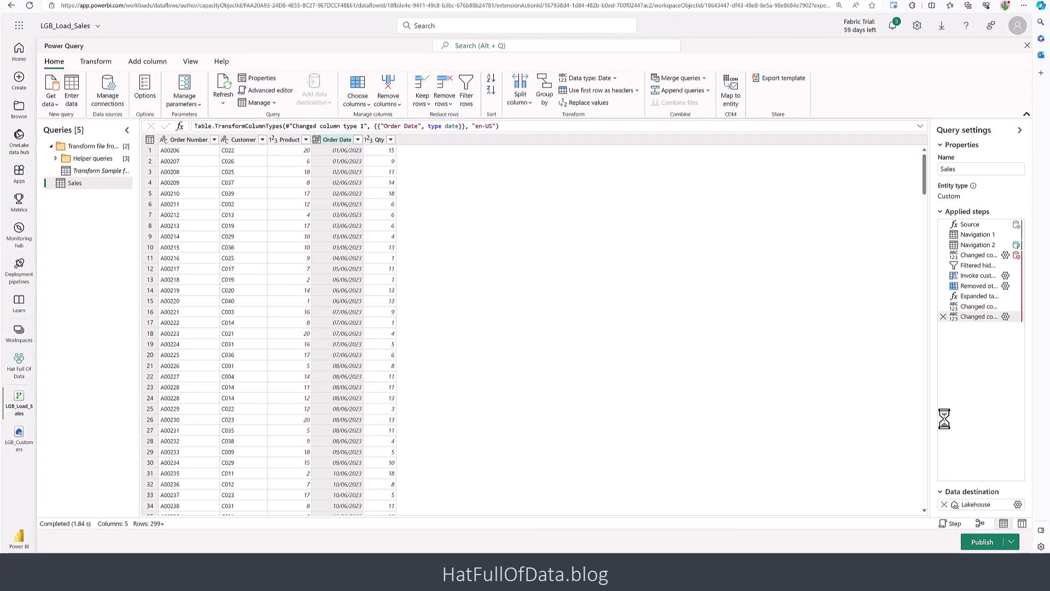
- Publish the LGB_Load_Sales dataflow to the Hat Full Of Data workspace
left_click(982, 542)
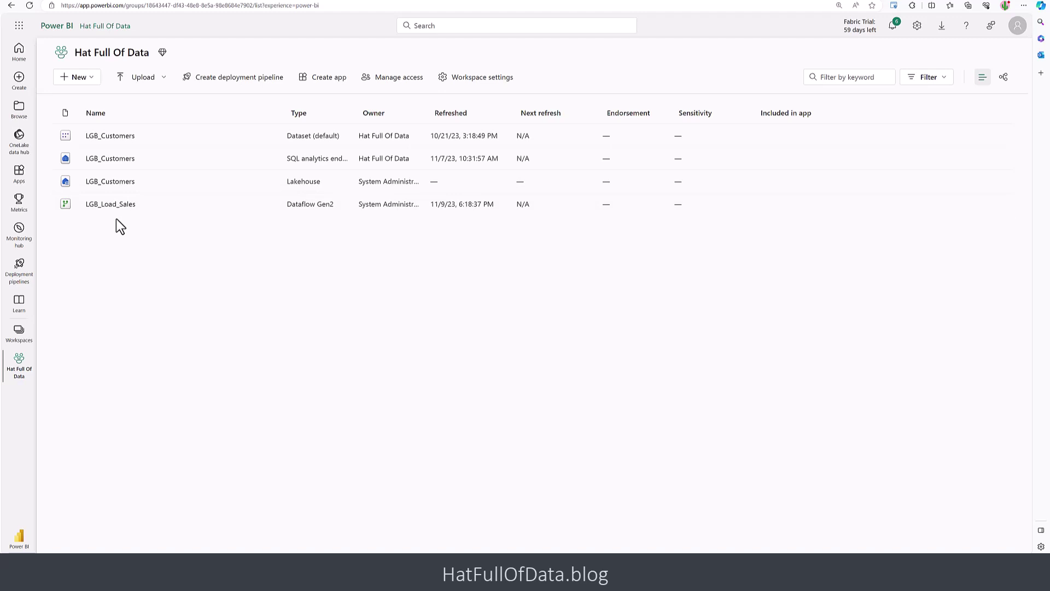
- Open the LGB_Customers lakehouse and preview the Sales table under Tables
left_click(106, 183)
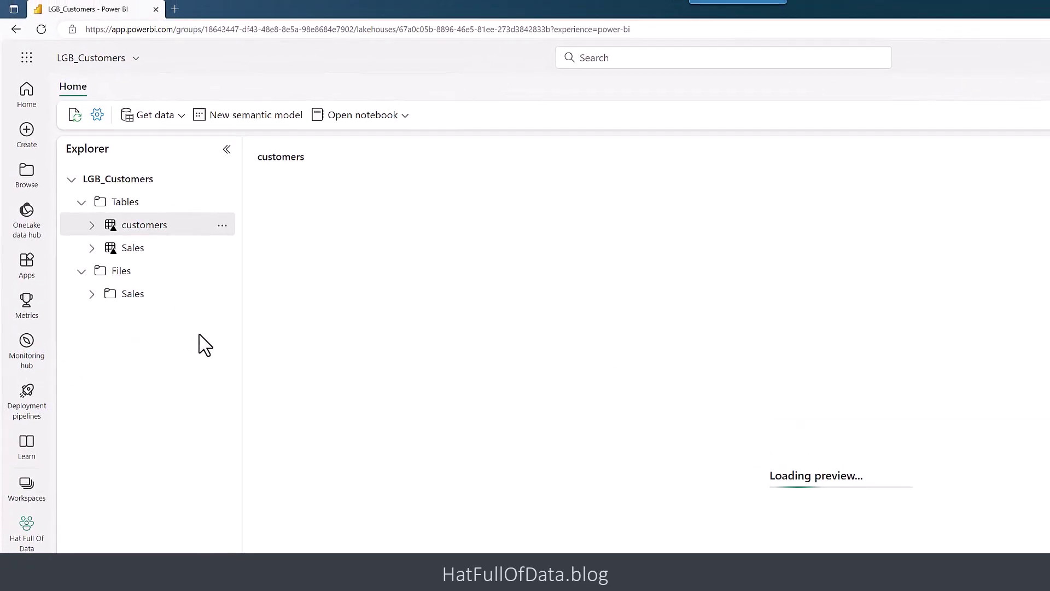
left_click(154, 263)
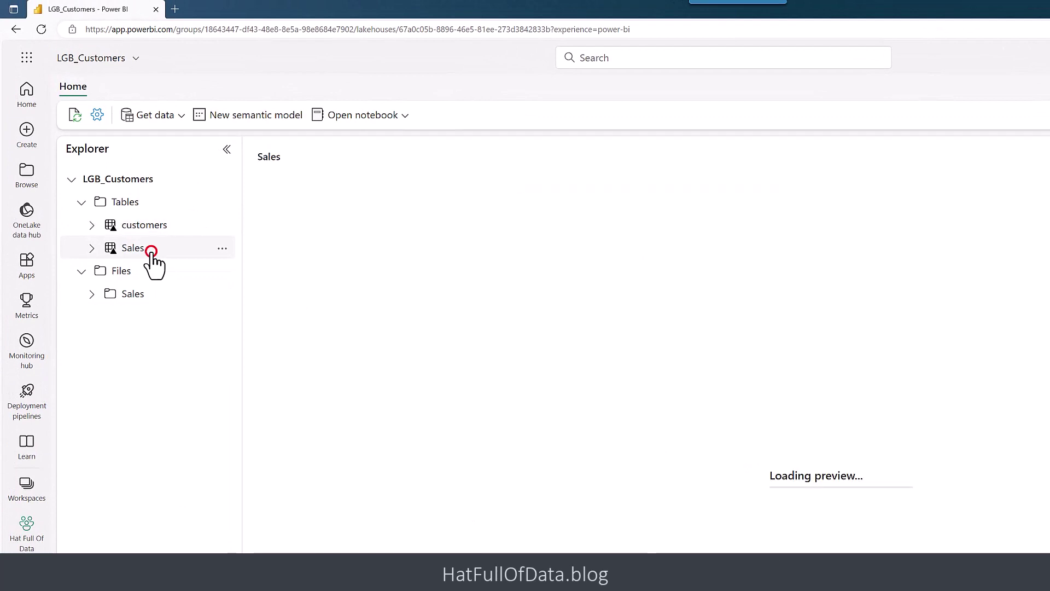